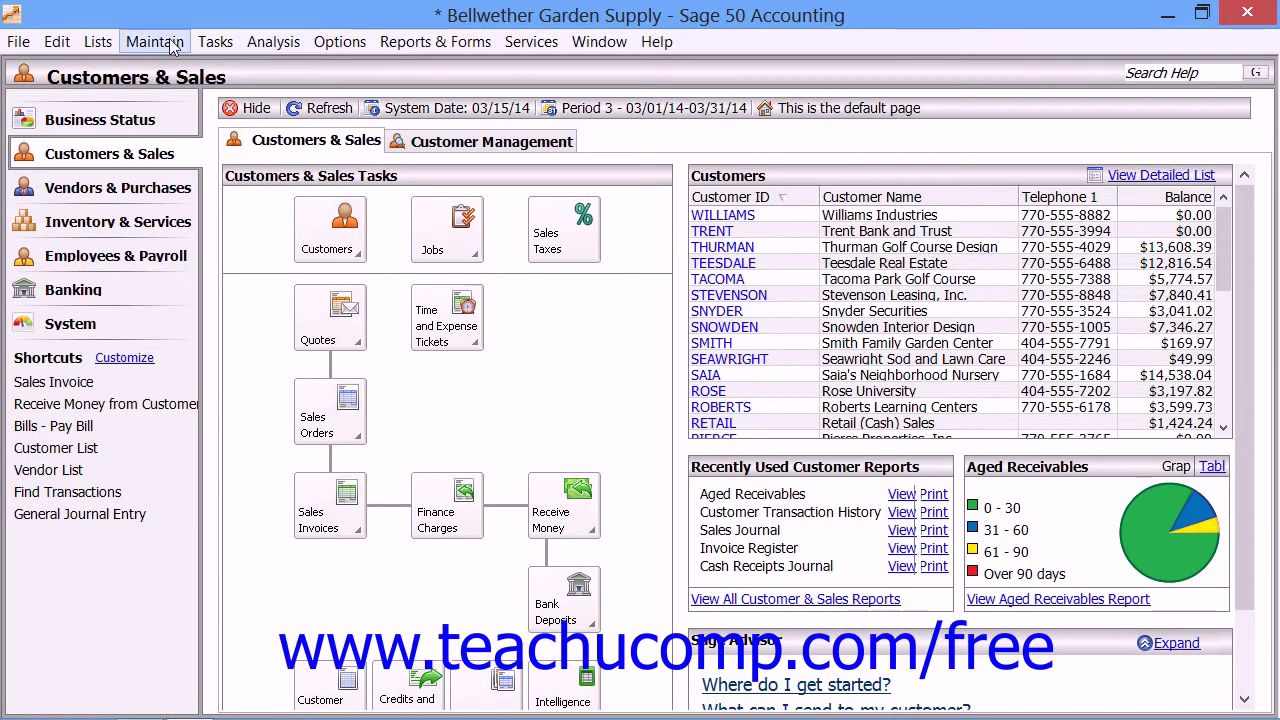
Open the Tasks menu from the Customers & Sales page
click(214, 41)
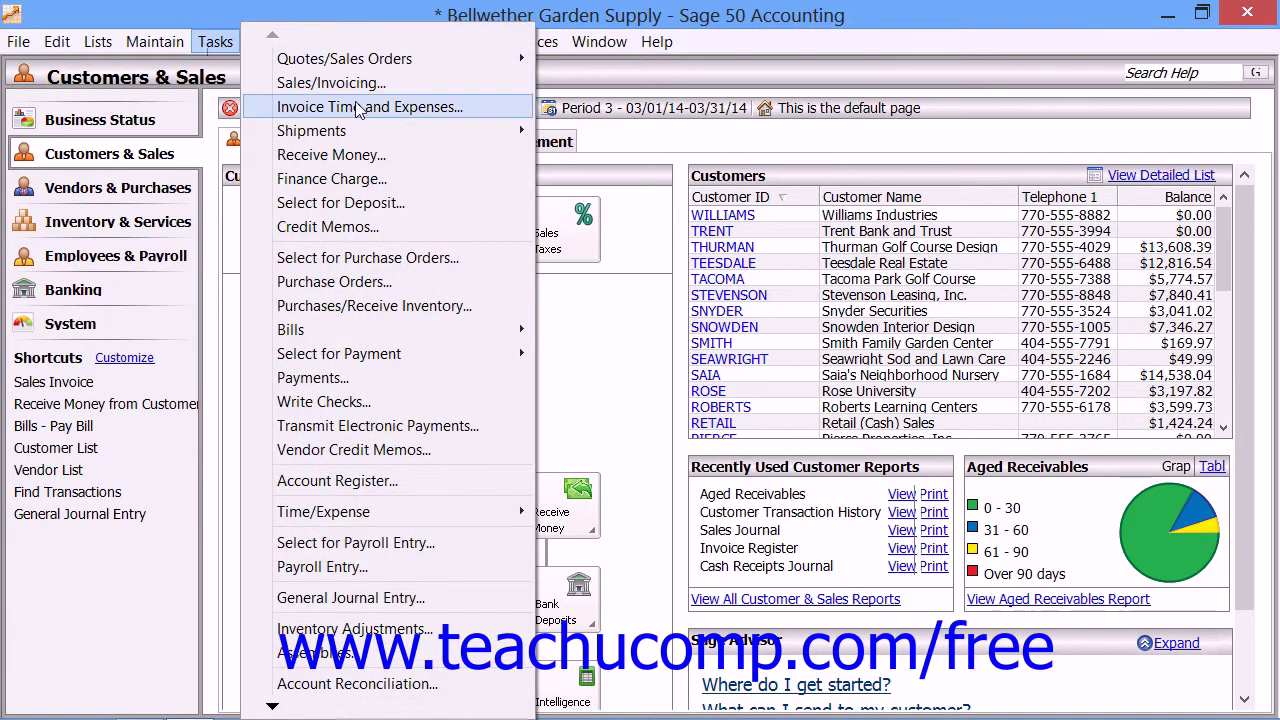
Open Purchases/Receive Inventory maximized and go back to the saved Southern Garden Wholesale purchase
click(418, 310)
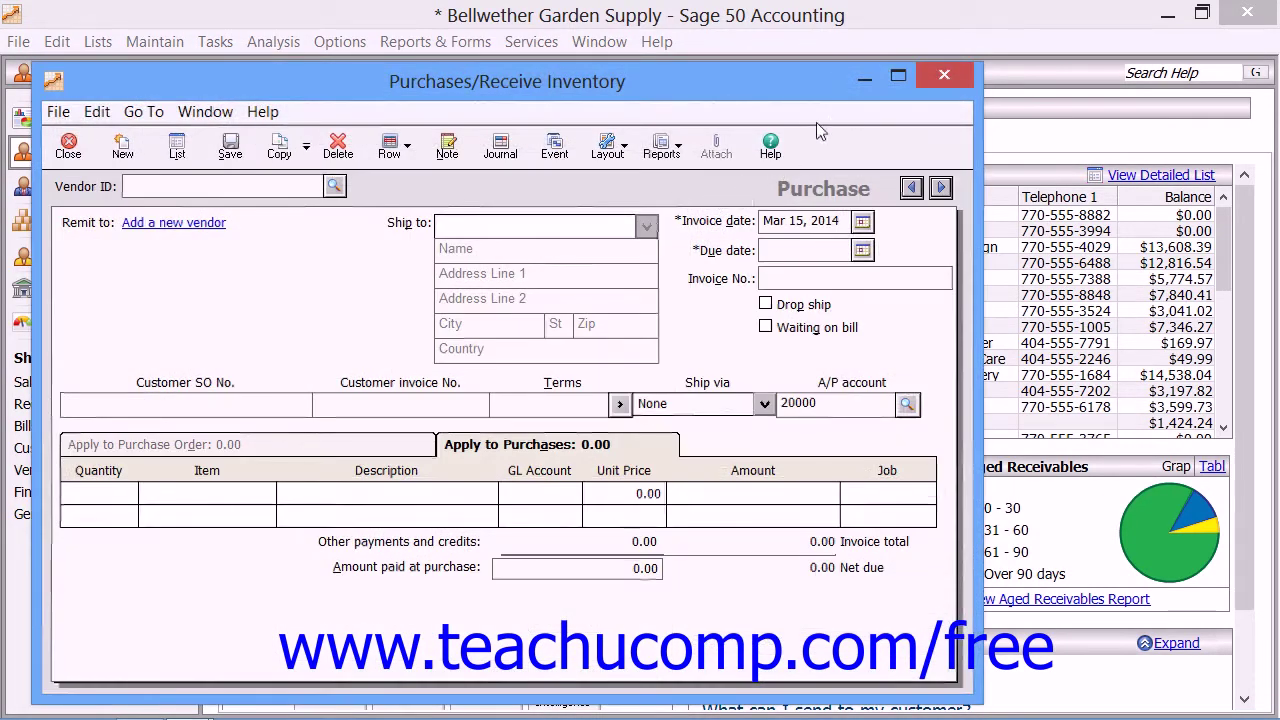
click(893, 79)
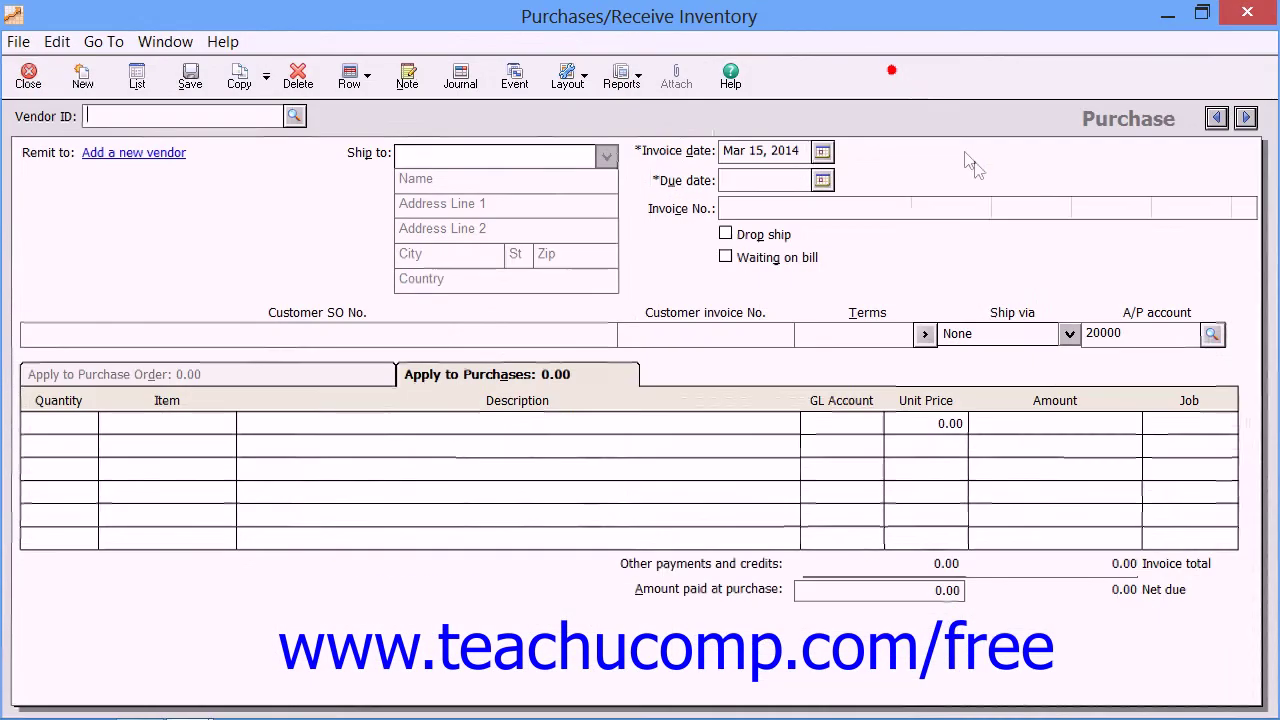
click(1210, 118)
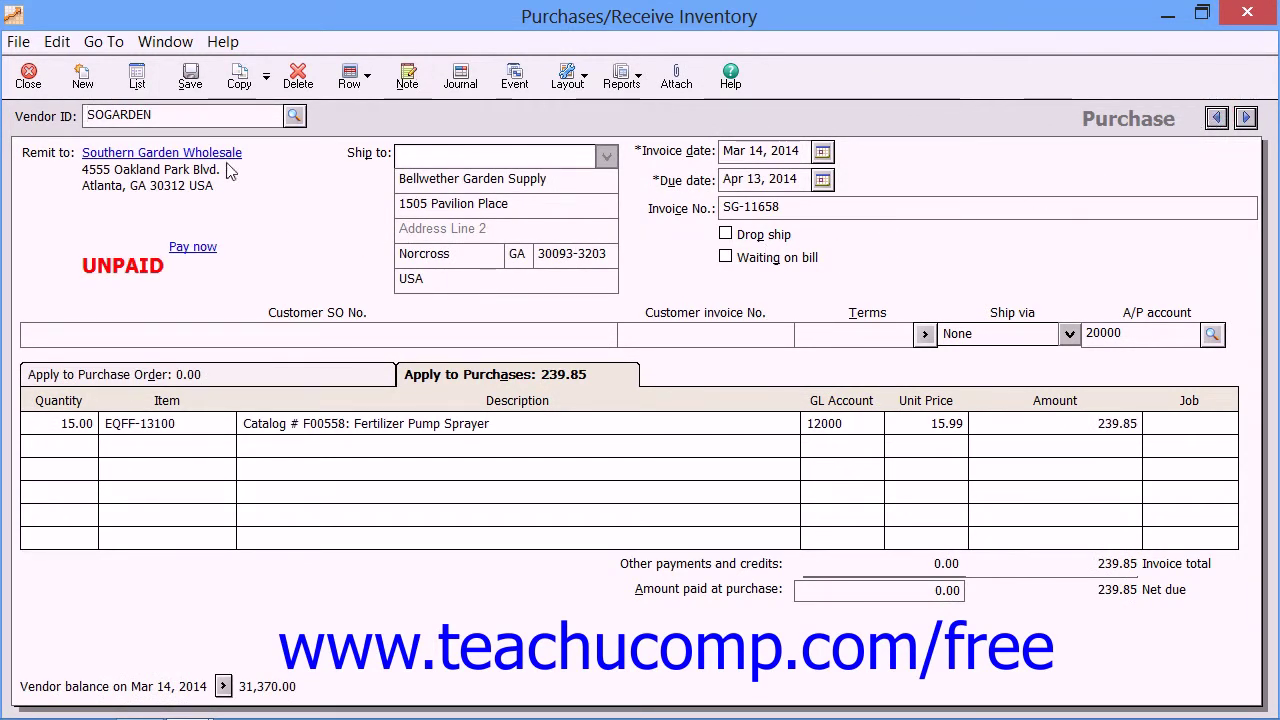
click(303, 115)
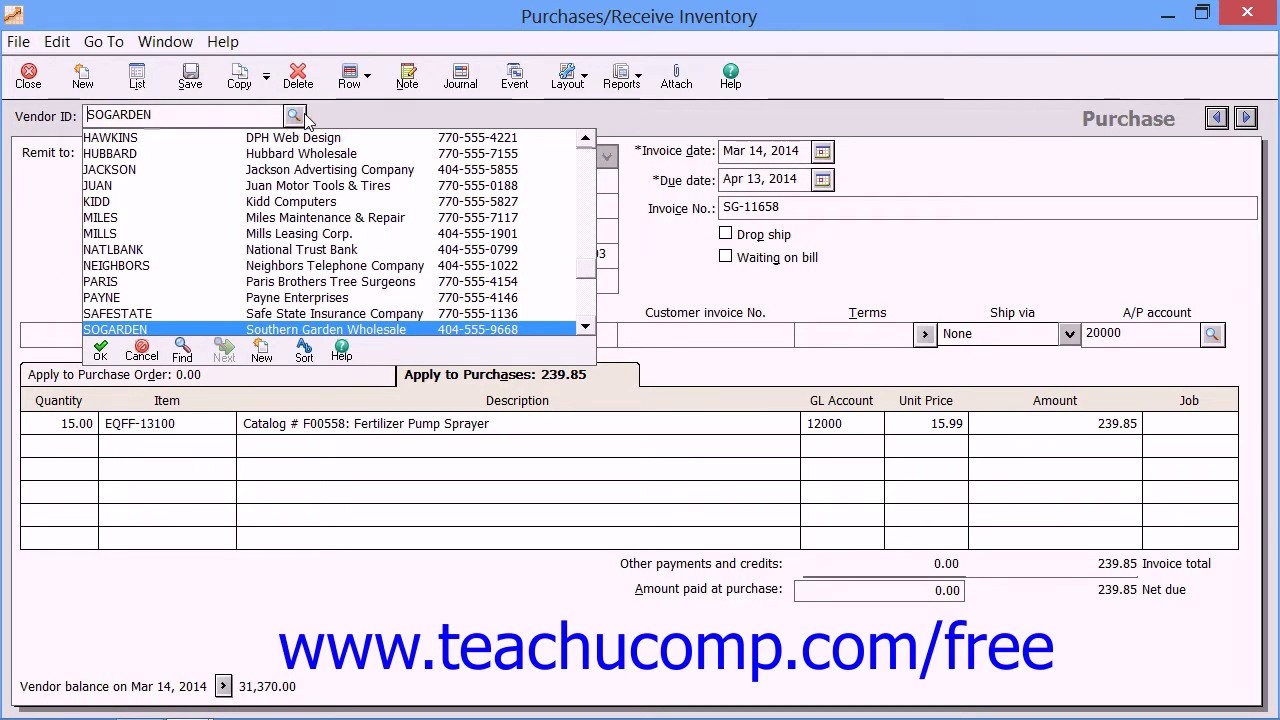
click(304, 115)
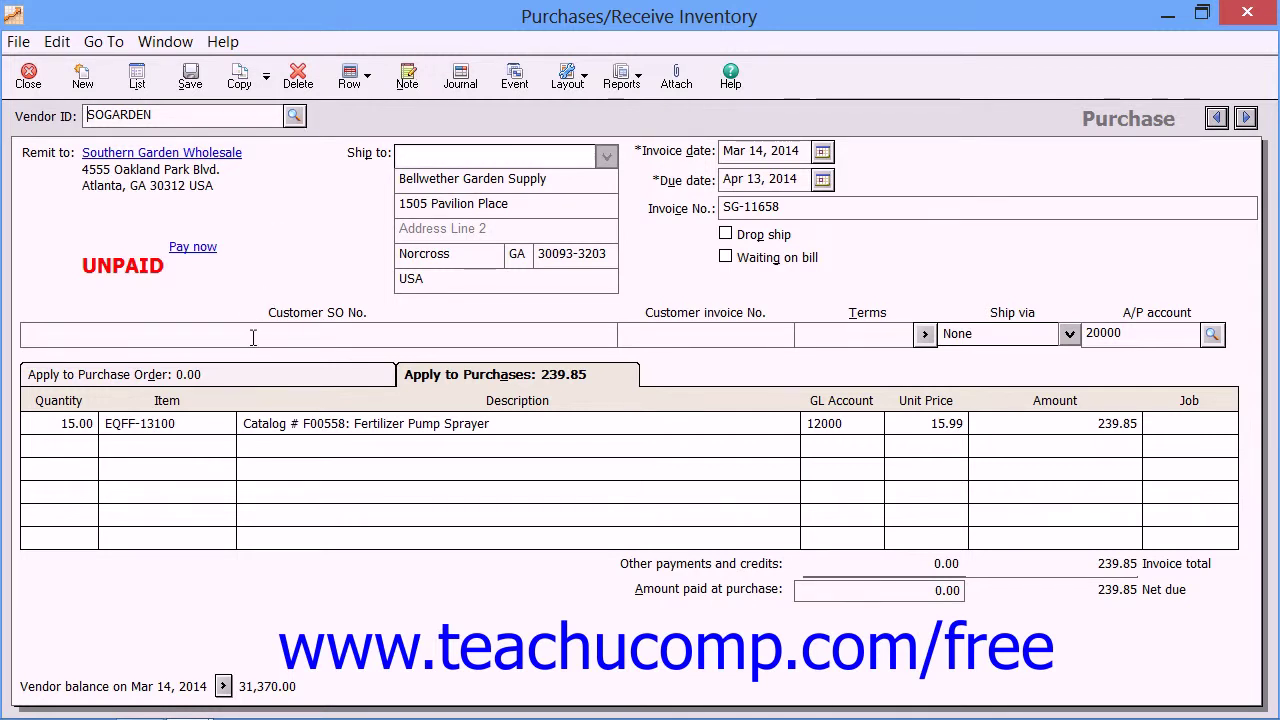
click(180, 378)
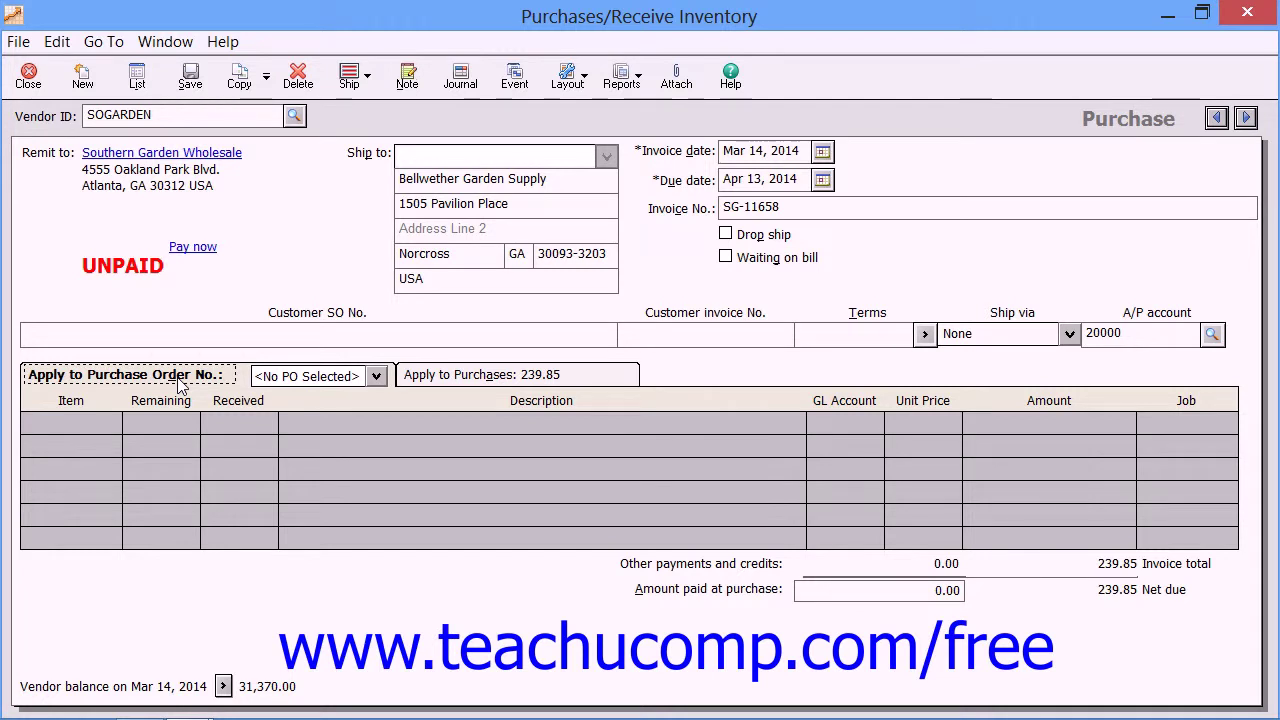
click(446, 378)
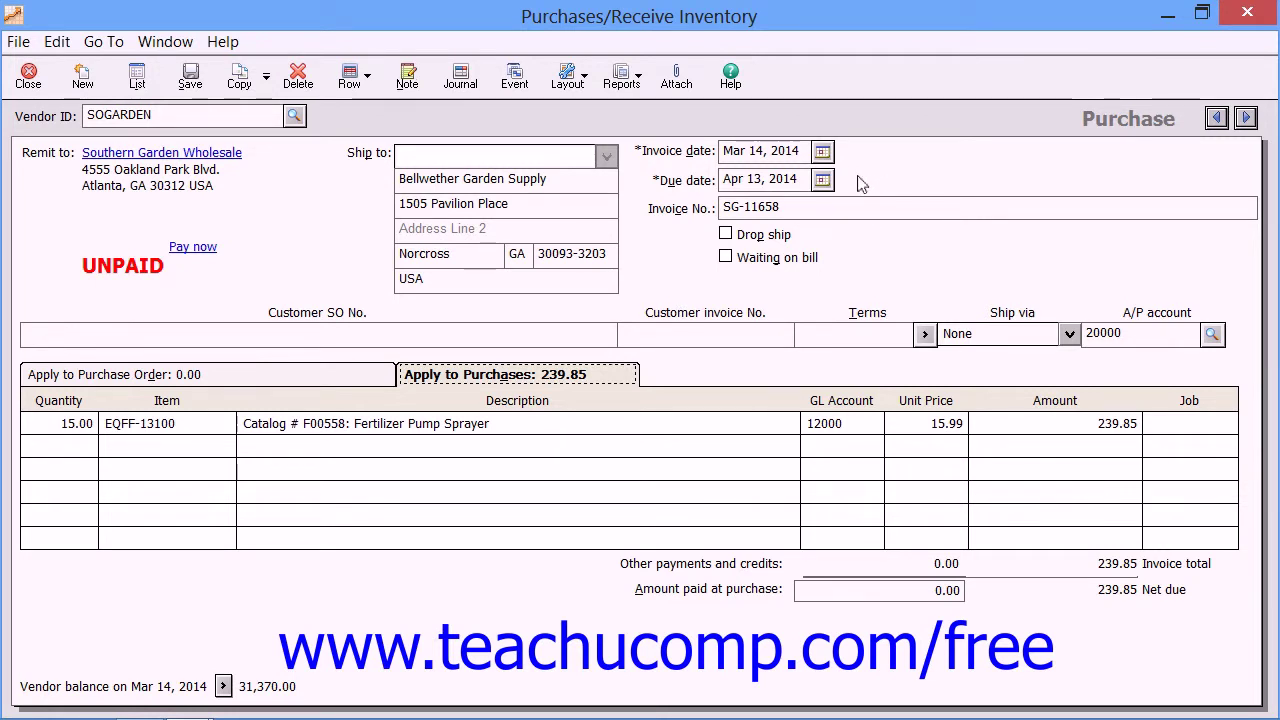
click(794, 209)
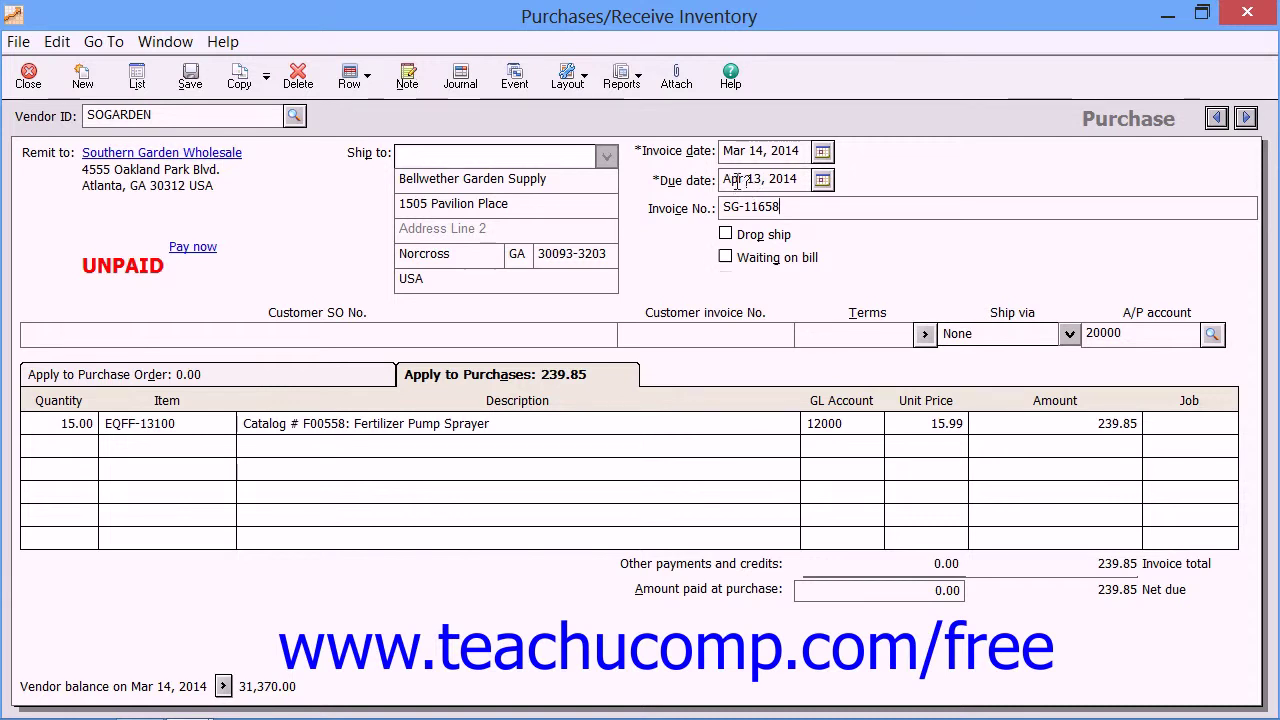
click(731, 151)
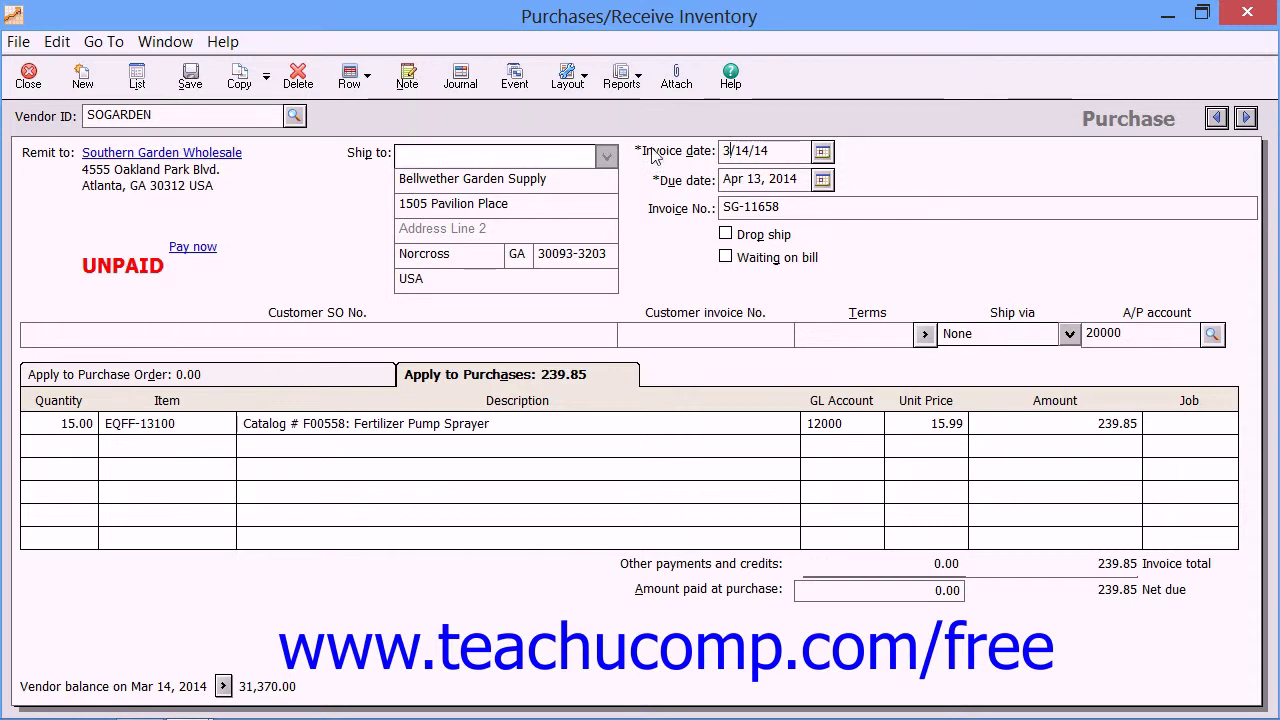
click(508, 371)
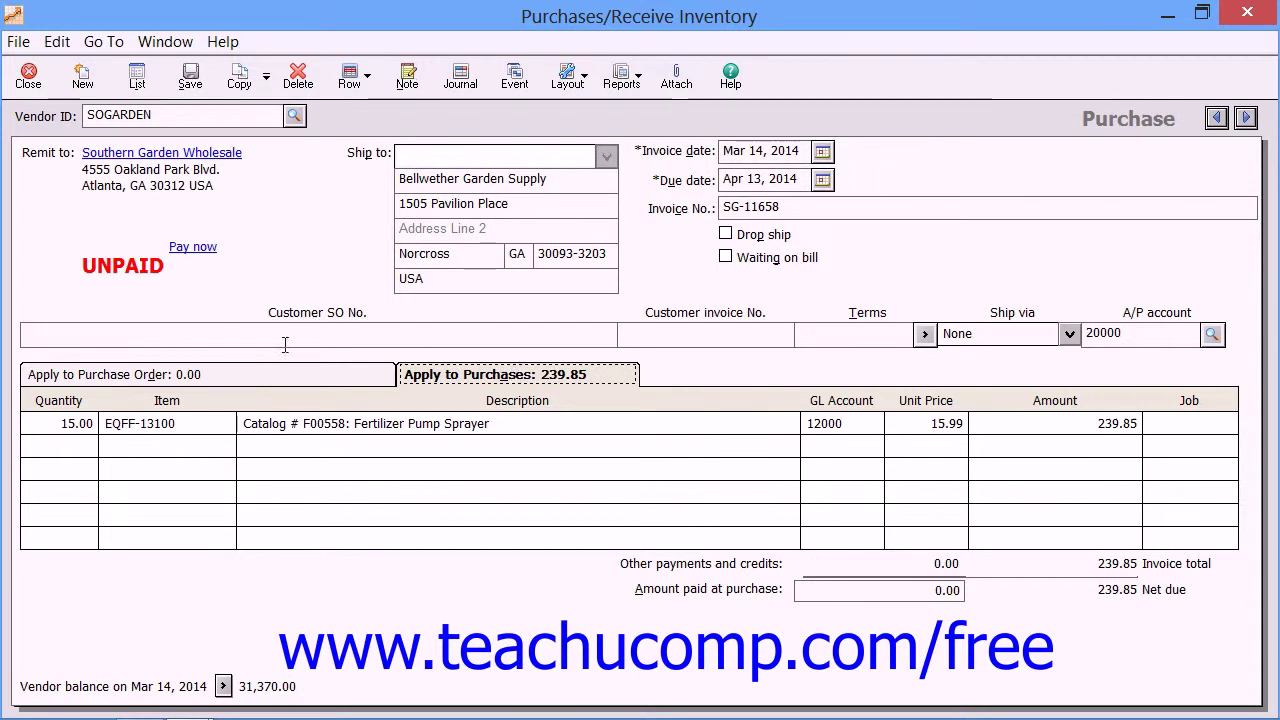
Step through the second line's item, description, account, price and amount cells, then apply to purchase order
click(50, 440)
click(165, 446)
click(165, 446)
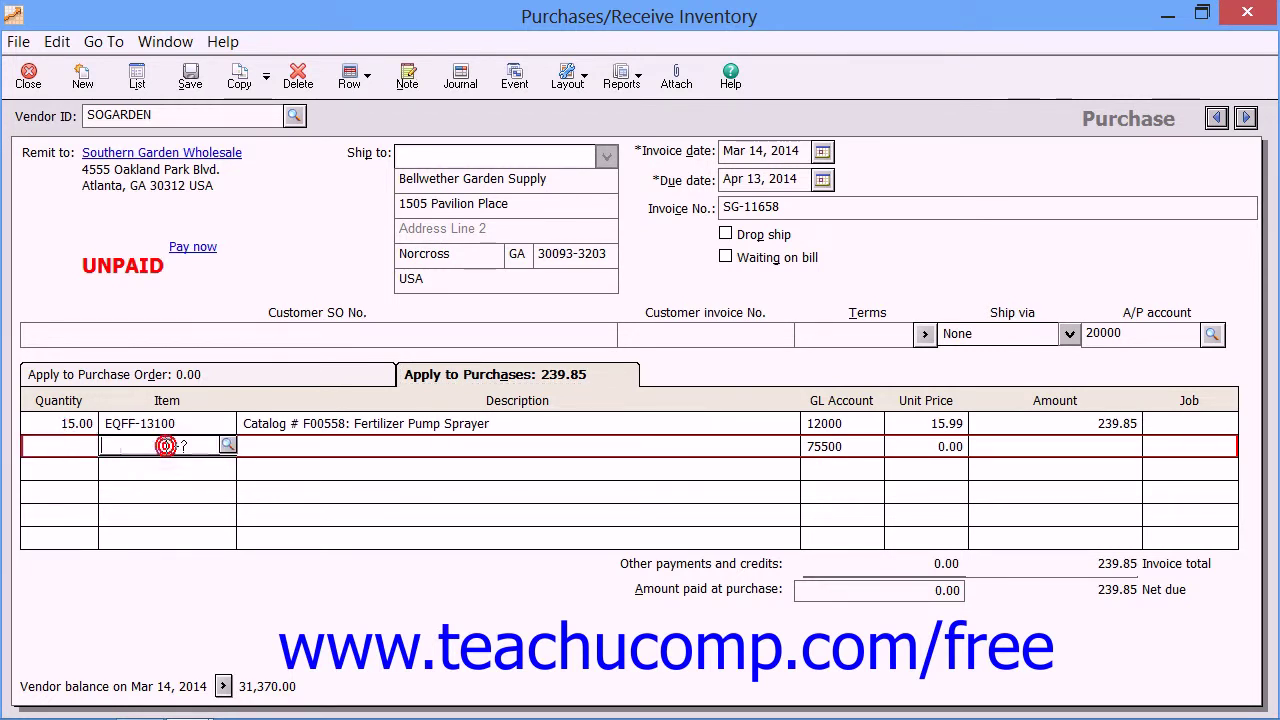
click(377, 446)
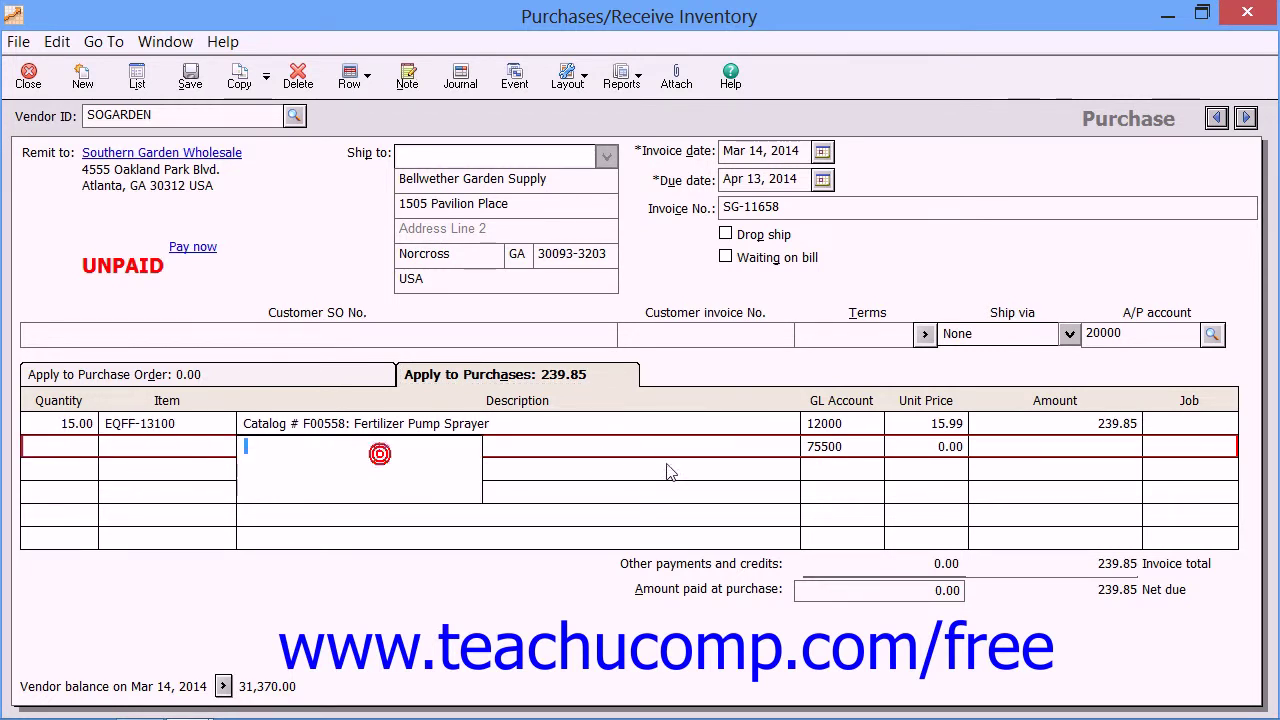
click(824, 450)
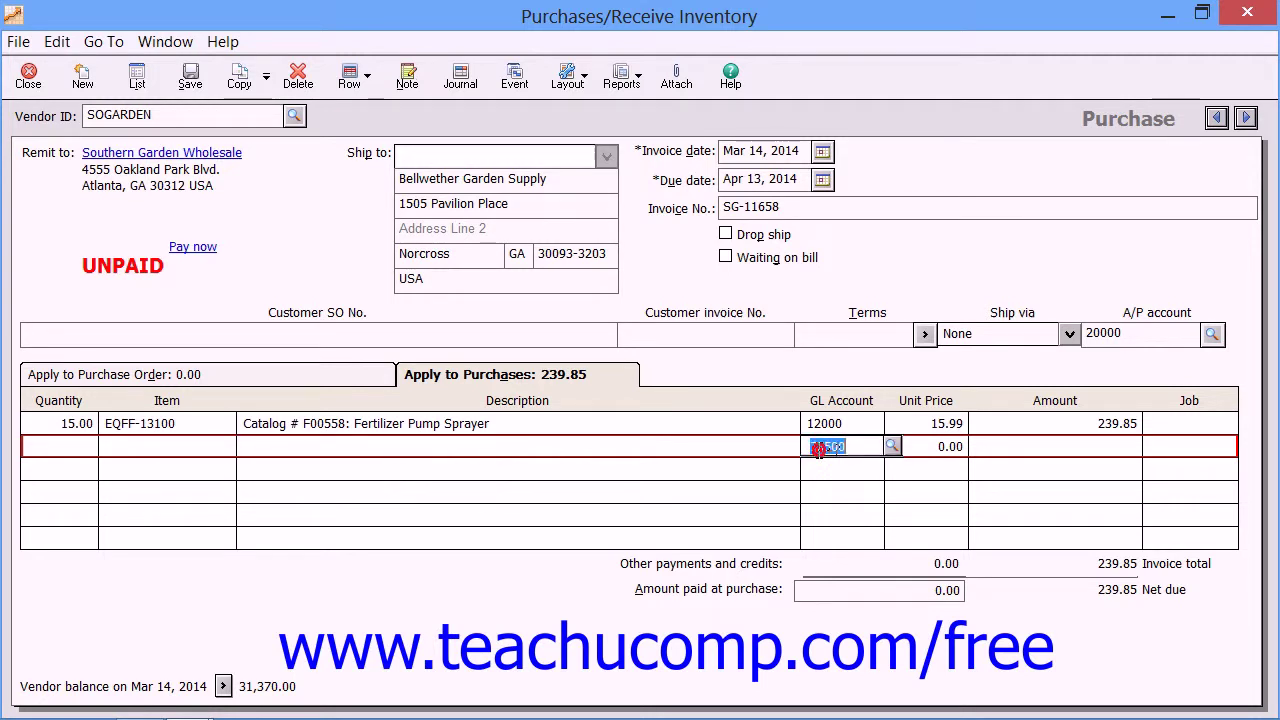
click(920, 449)
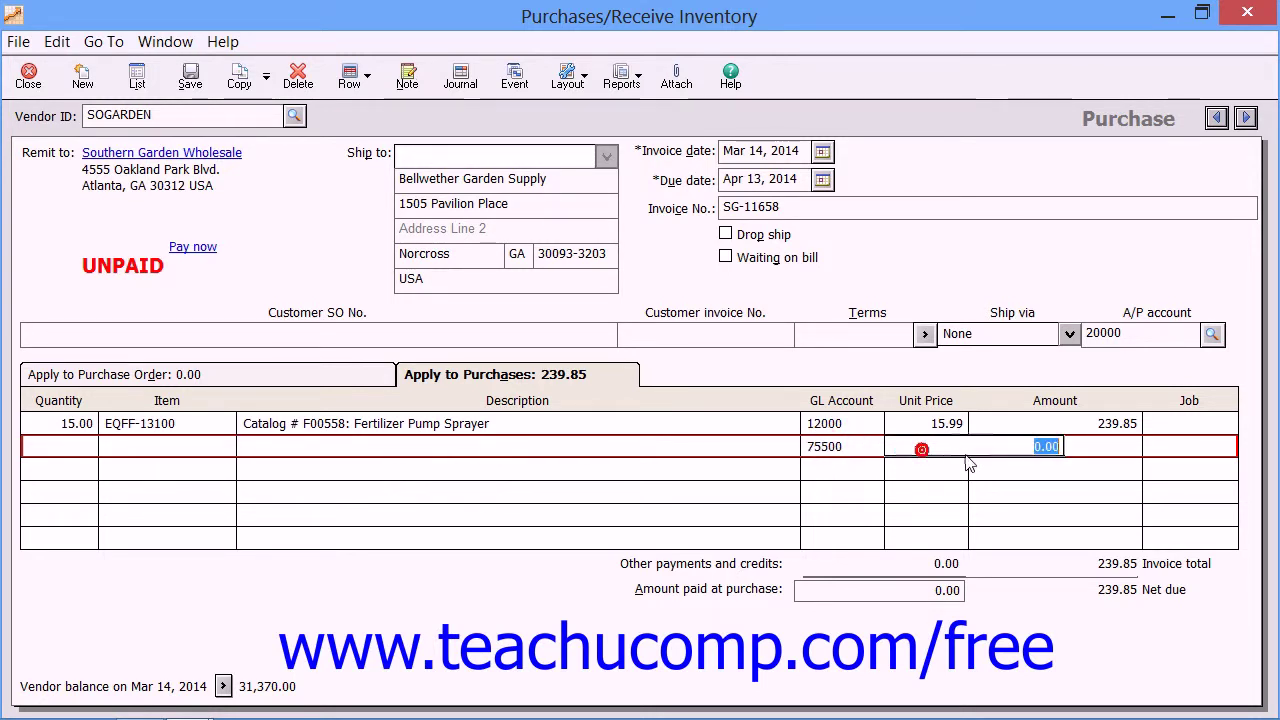
click(1080, 449)
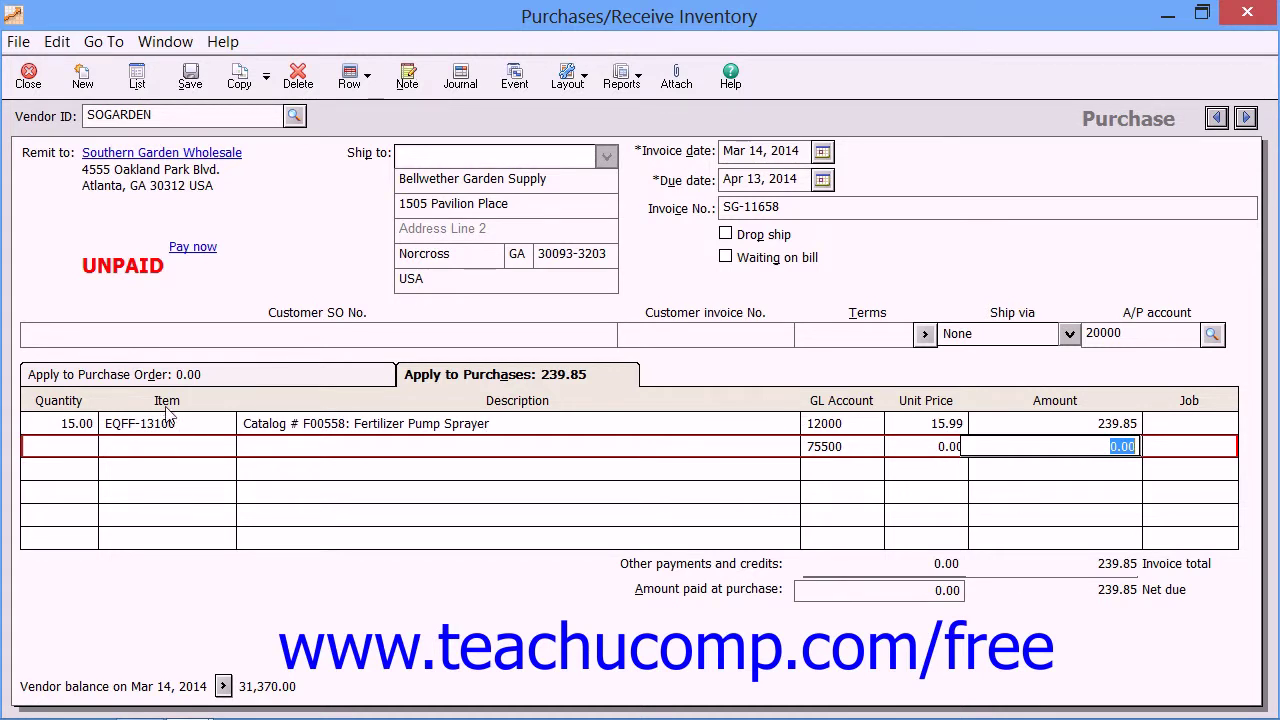
click(203, 374)
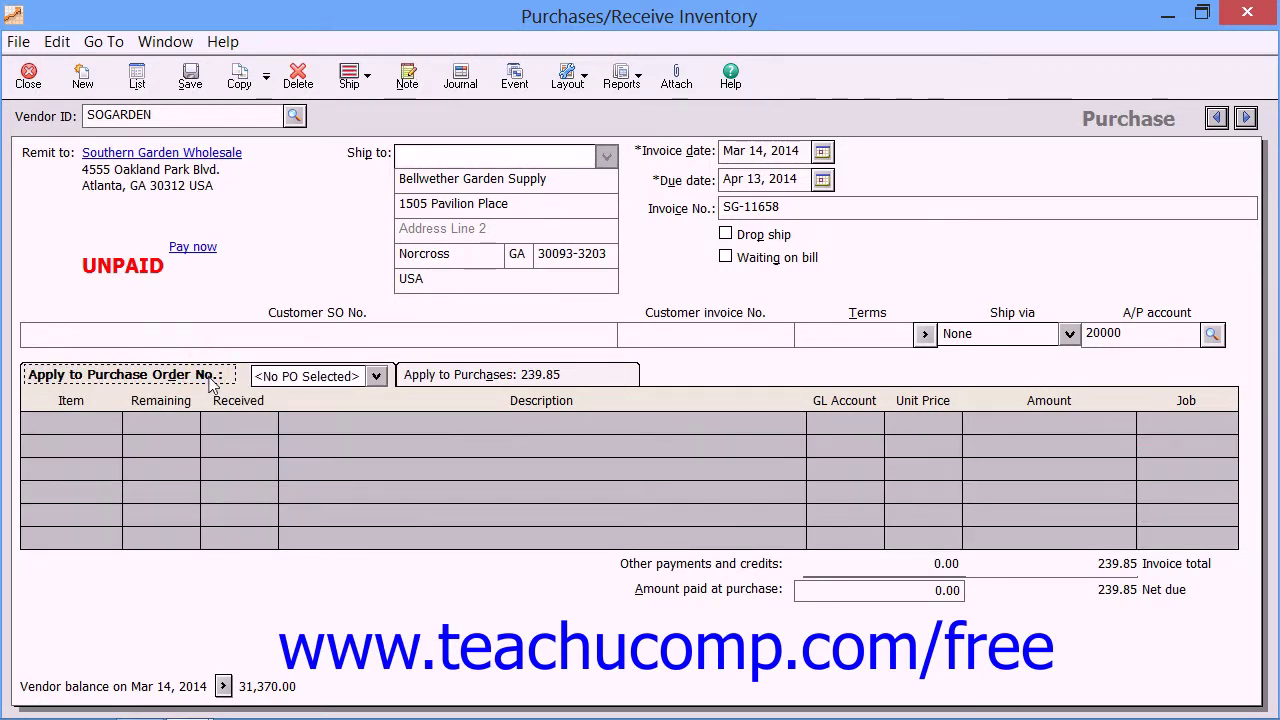
Select purchase order 10201 from the Apply to Purchase Order No. list
click(374, 377)
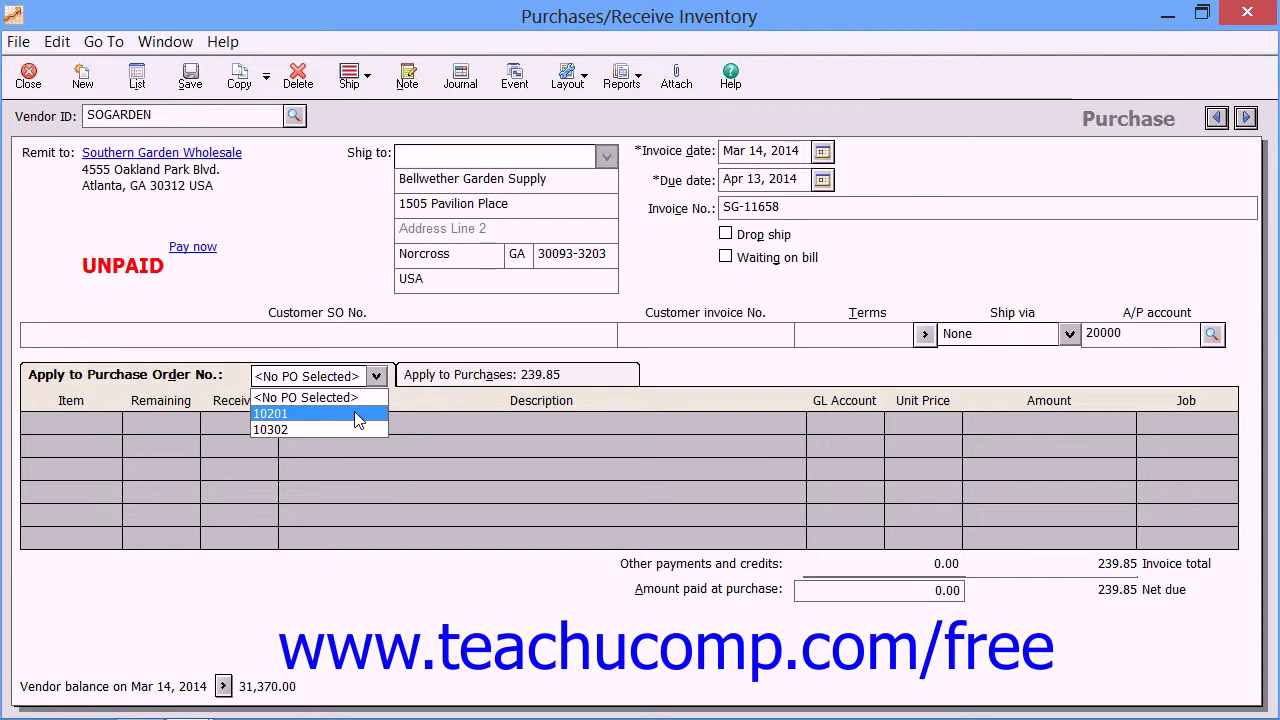
click(357, 414)
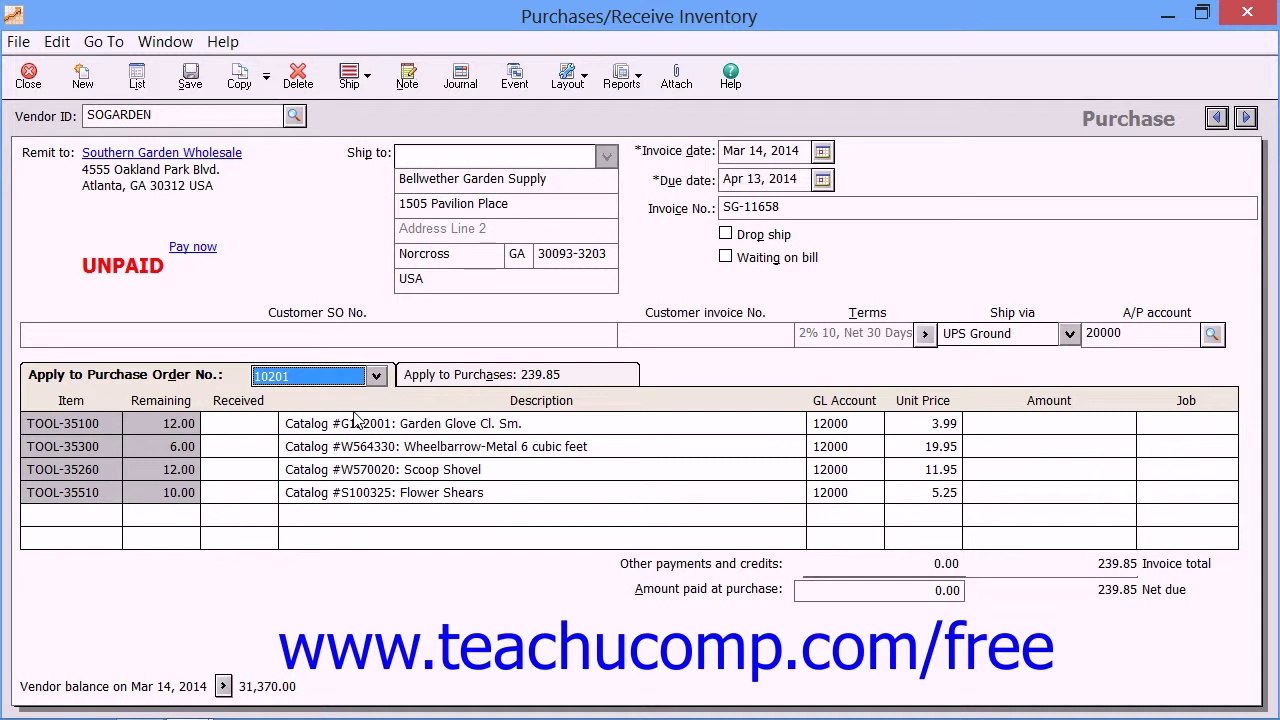
Enter 12 as the received quantity for the TOOL-35100 garden gloves row
click(250, 430)
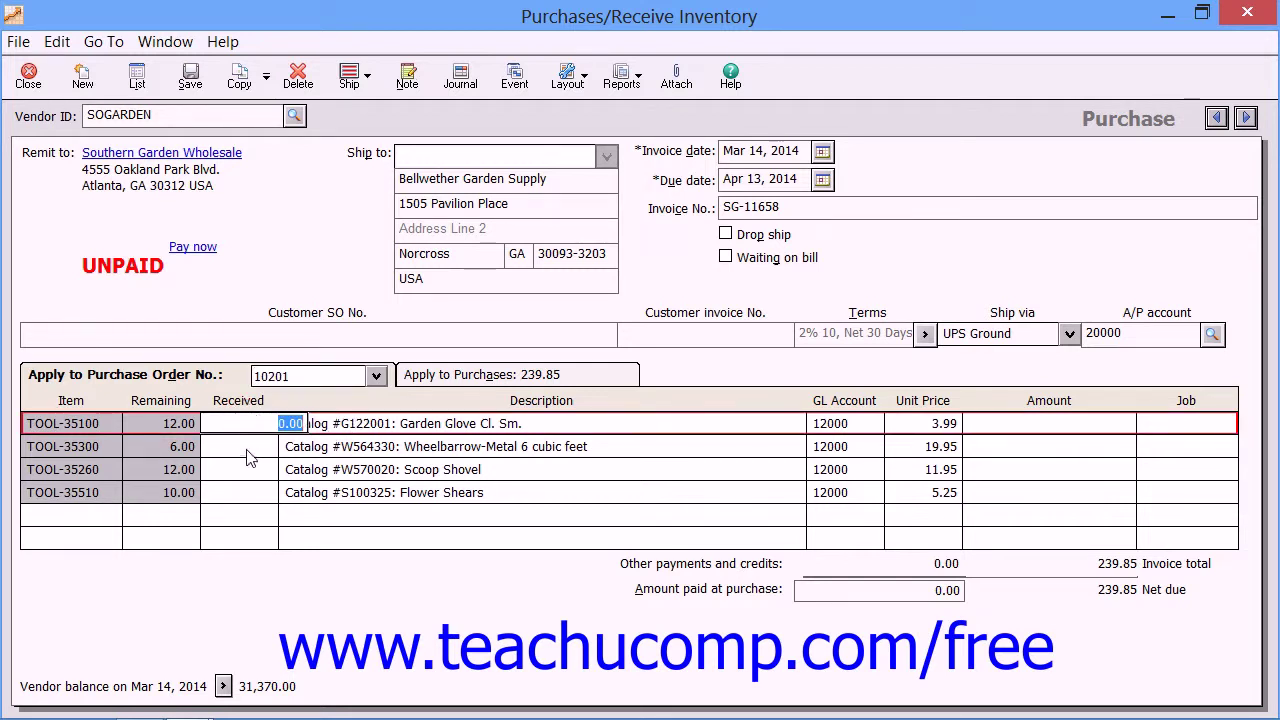
click(250, 452)
click(560, 425)
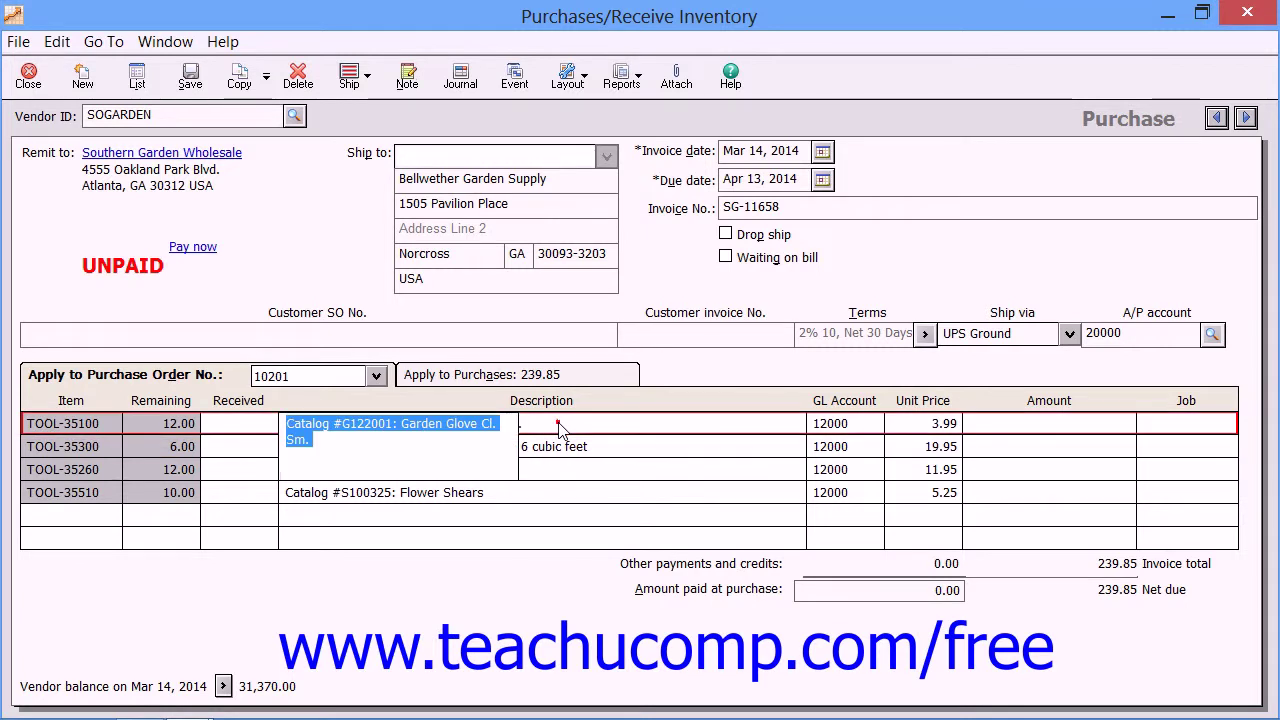
click(844, 423)
click(935, 428)
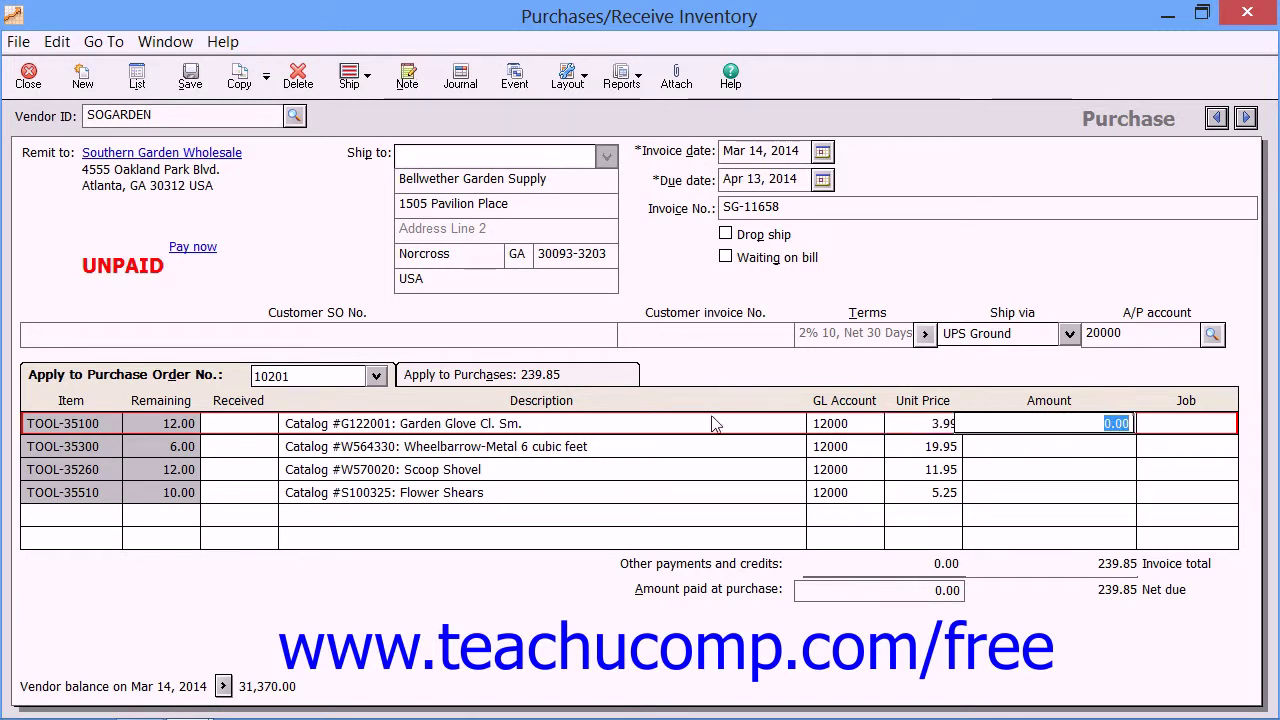
click(238, 423)
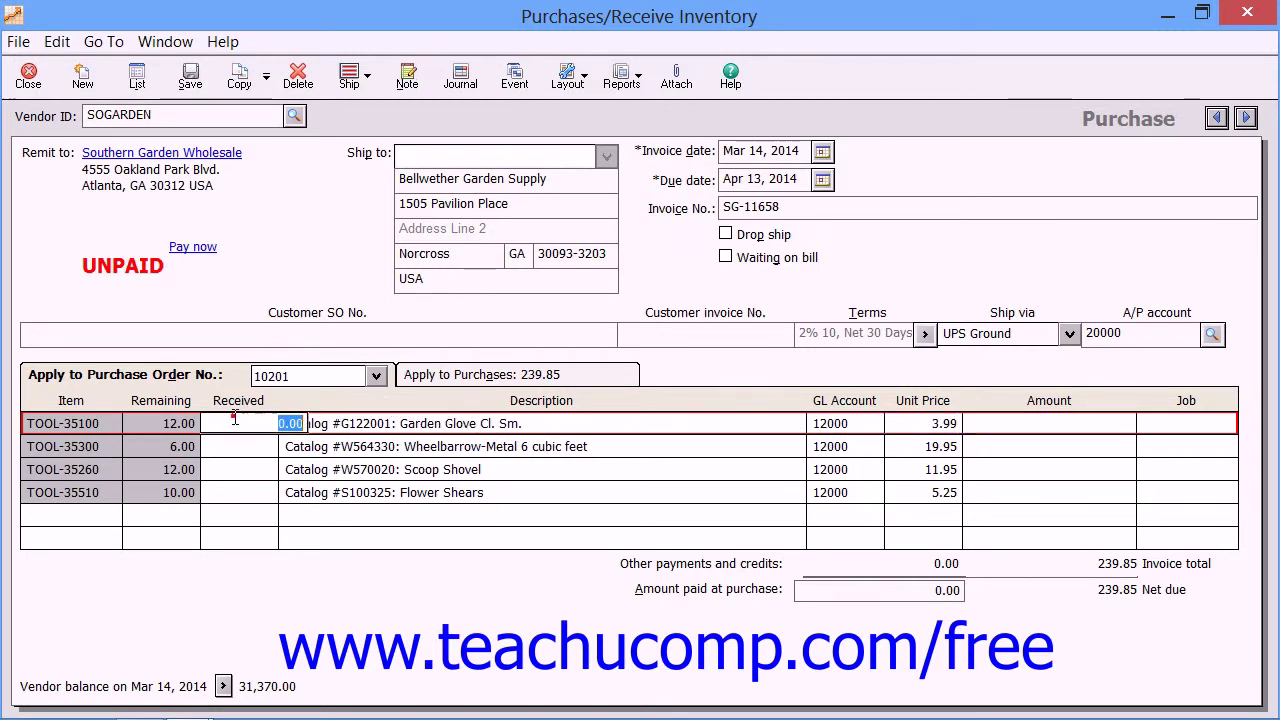
text(12)
click(236, 446)
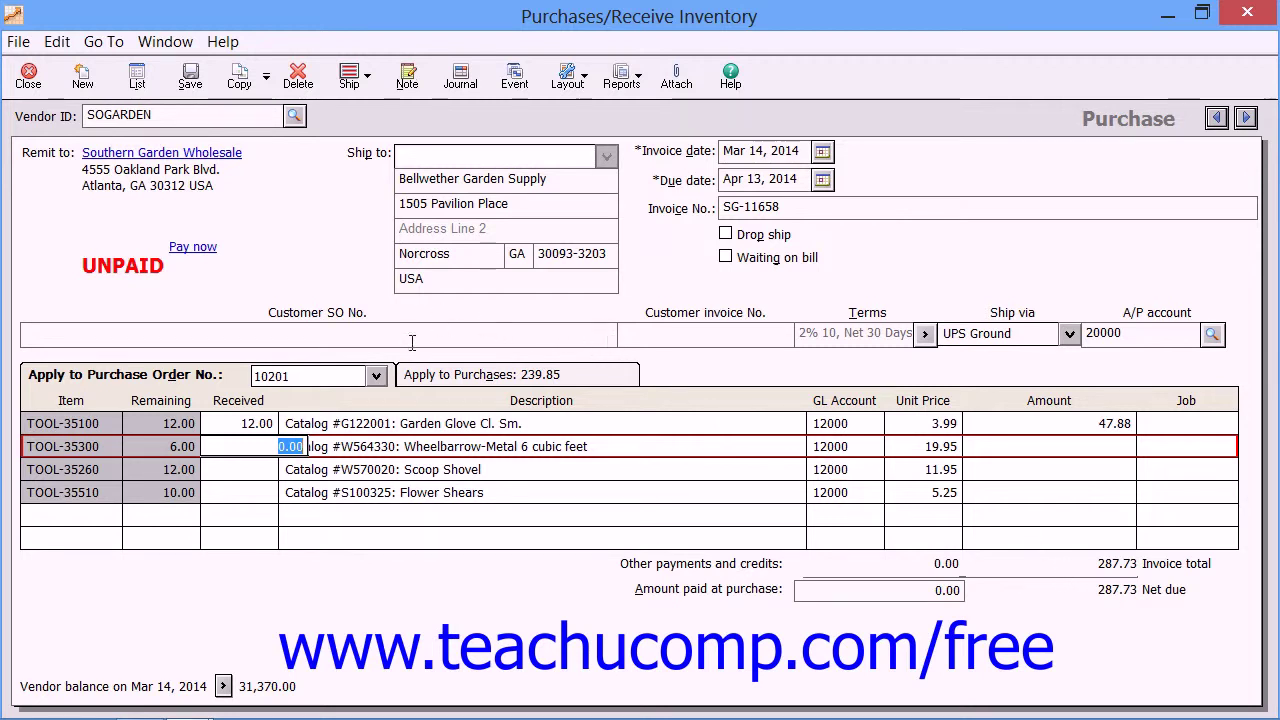
Show the Copy button's extra options, including the recurring transaction choice
click(268, 78)
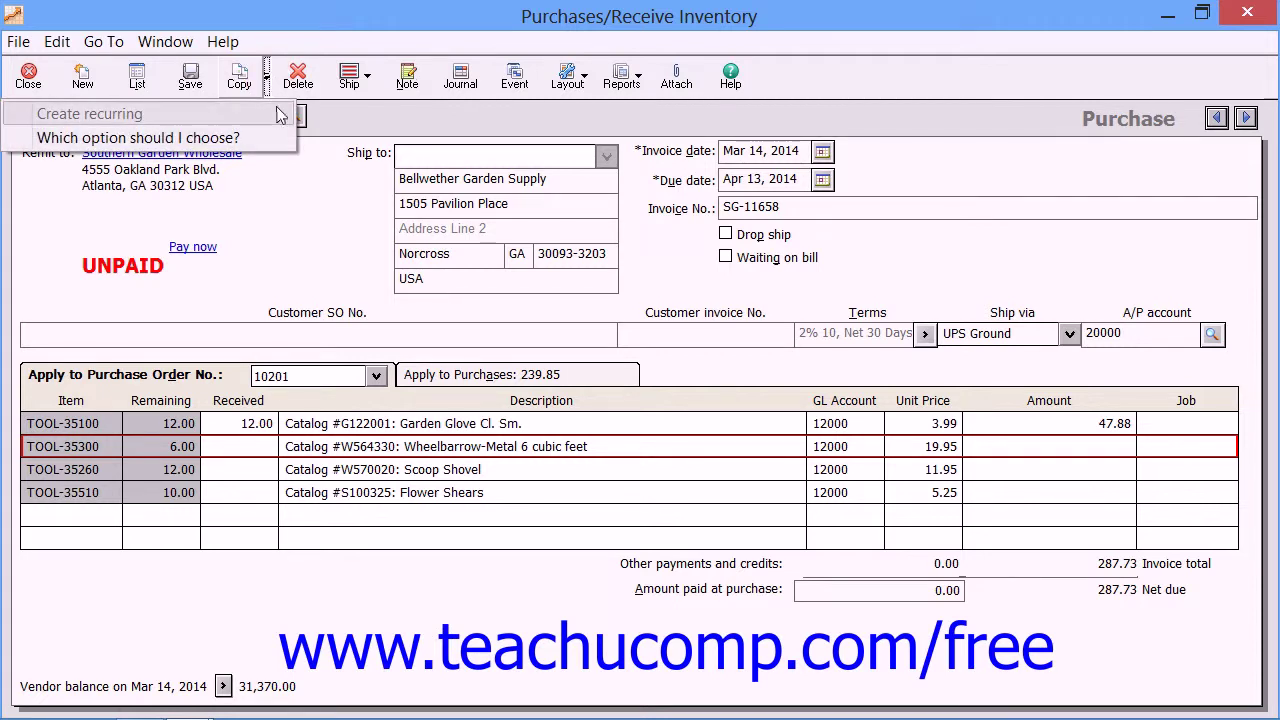
Switch to the Apply to Purchases tab to view the direct purchase lines
click(452, 378)
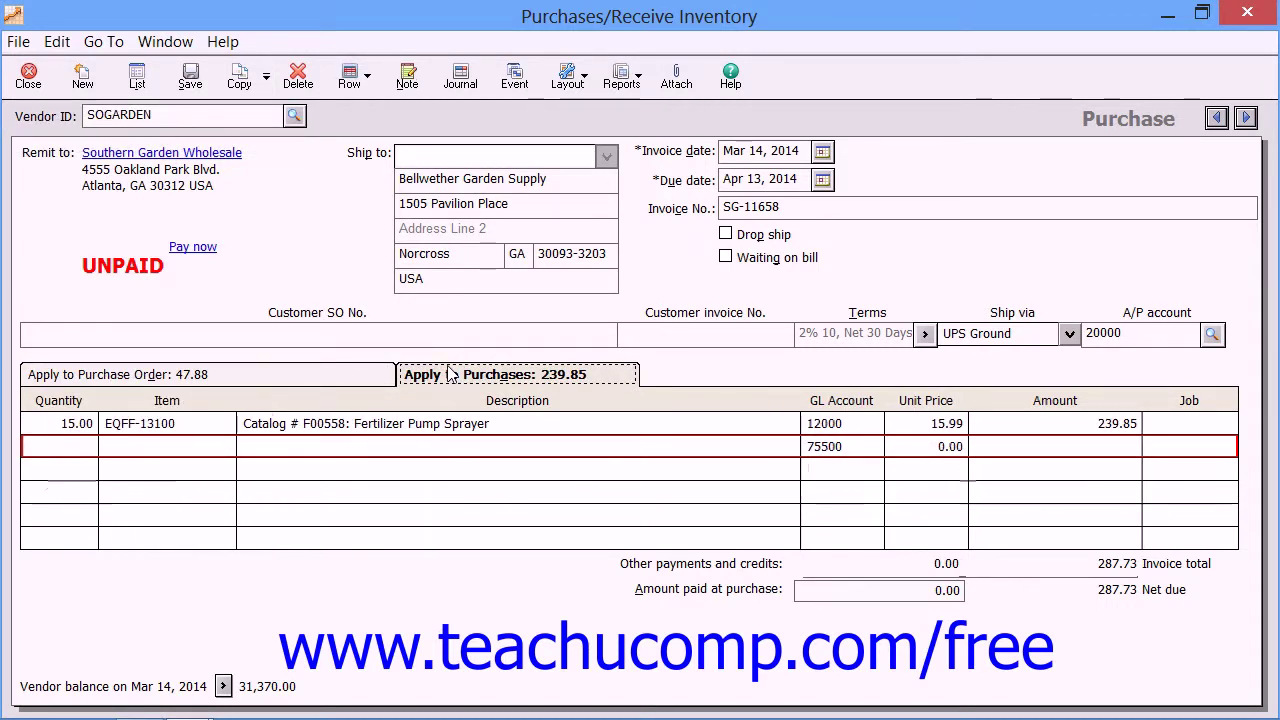